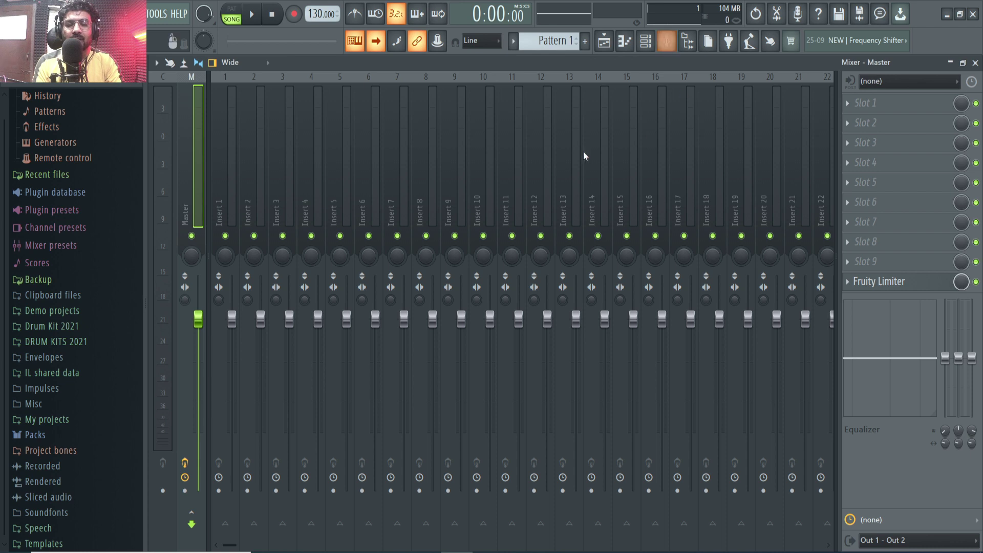
Try the stereo separation control on mixer track Insert 9 and return it to its default
left_click(449, 301)
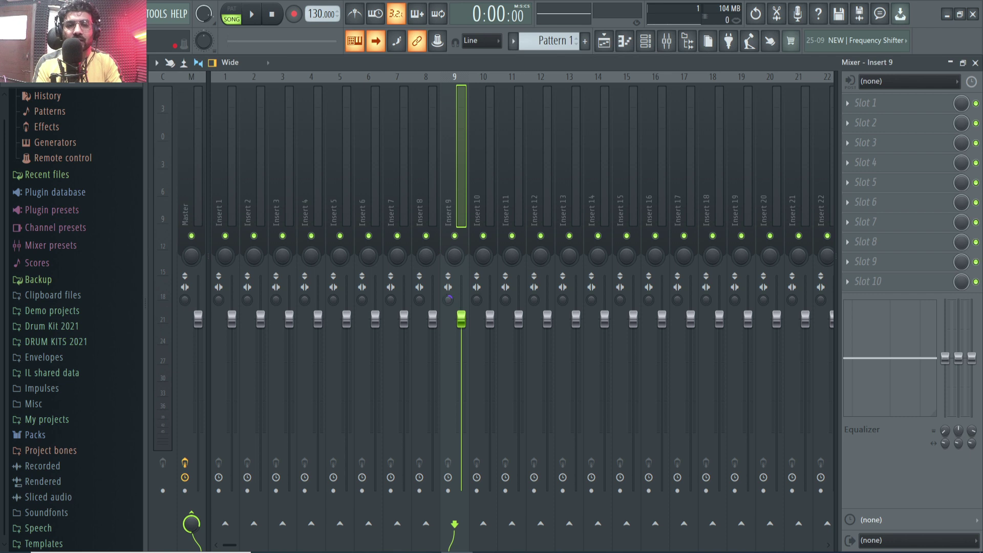
right_click(449, 302)
key("Escape")
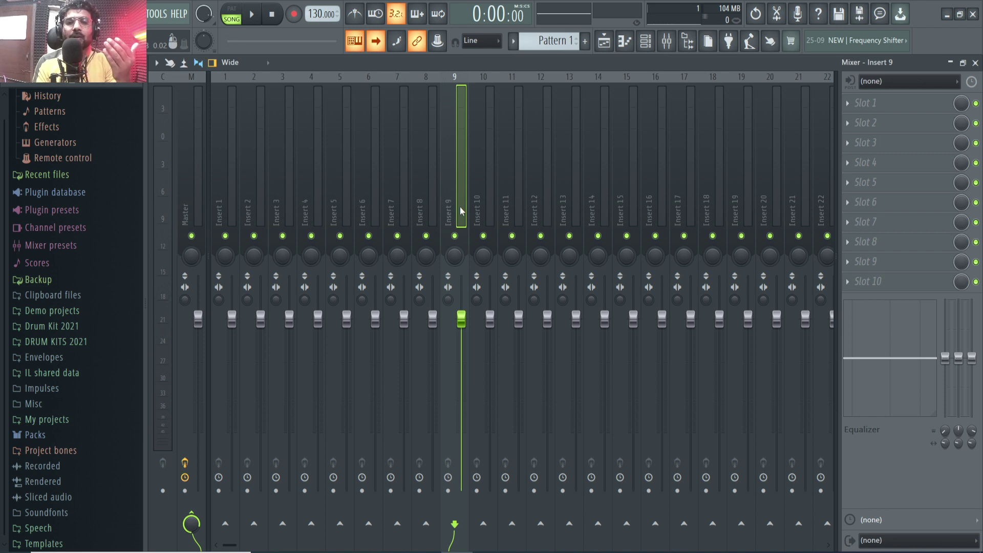
mouse_move(448, 300)
left_mouse_down()
mouse_move(448, 271)
mouse_move(451, 313)
left_mouse_up()
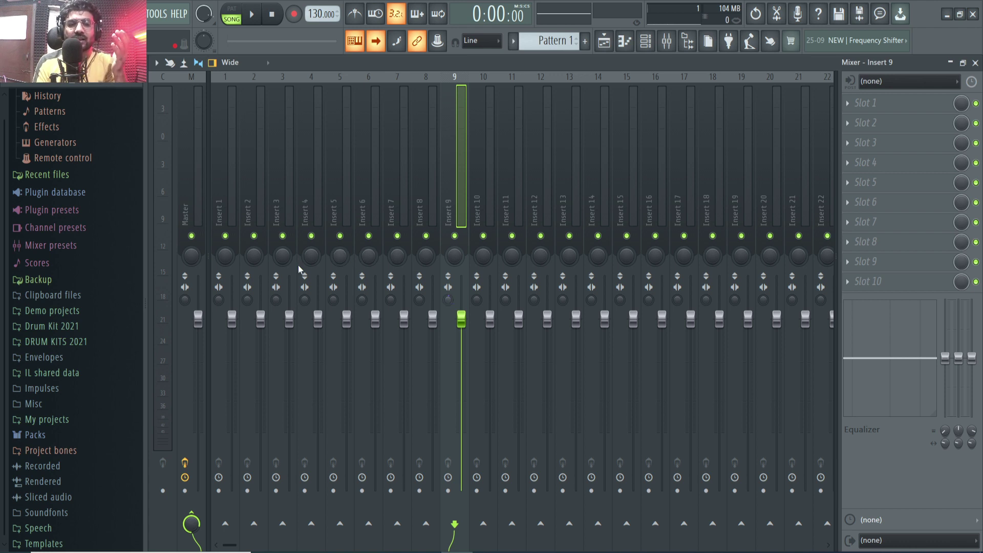
Try the merged side of the Master track's stereo separation and leave it turned slightly toward separated
left_click_drag(185, 300, 185, 307)
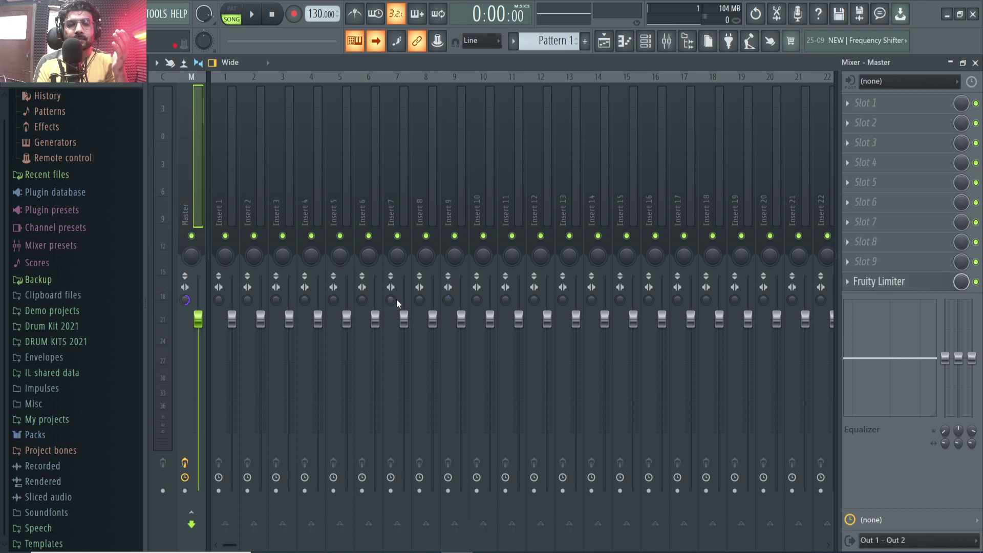
right_click(448, 300)
left_click(456, 308)
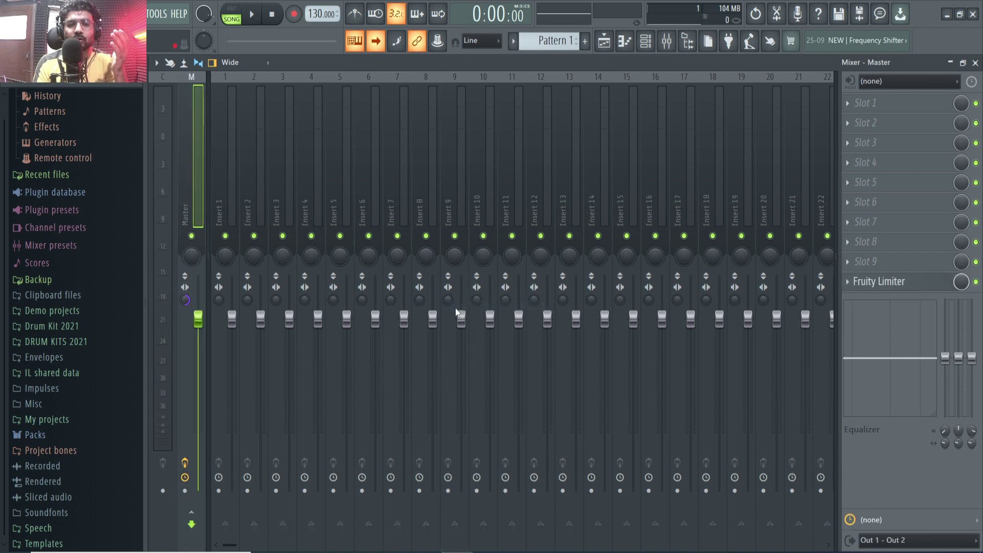
right_click(185, 300)
left_click(193, 308)
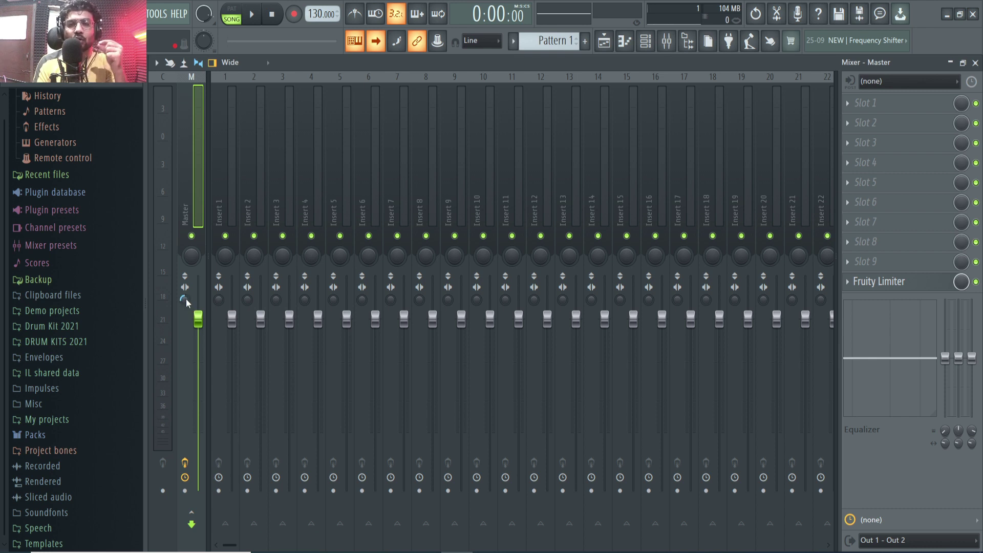
Program the 808 HiHat on steps 1, 5, 11 and 14 and play it in pattern mode
left_click(976, 63)
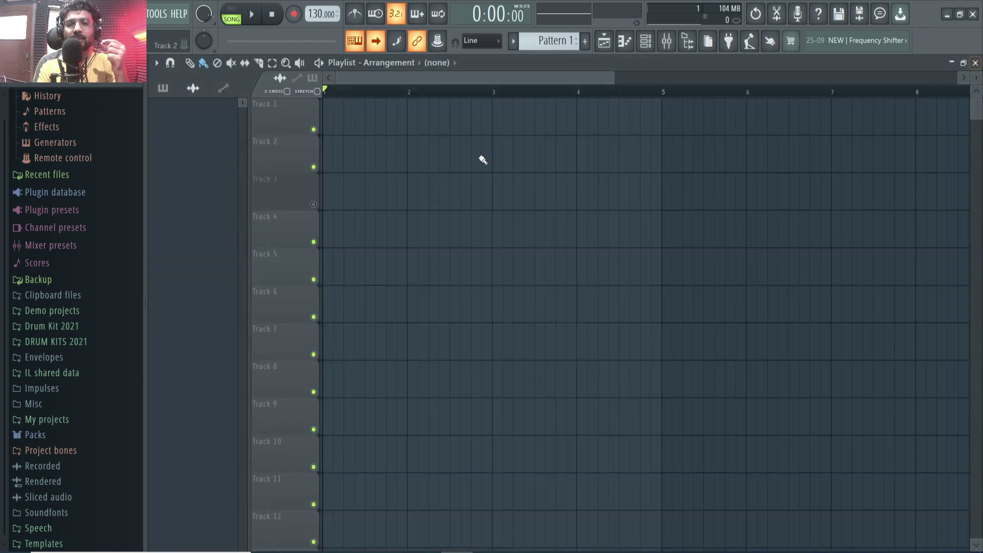
left_click(646, 41)
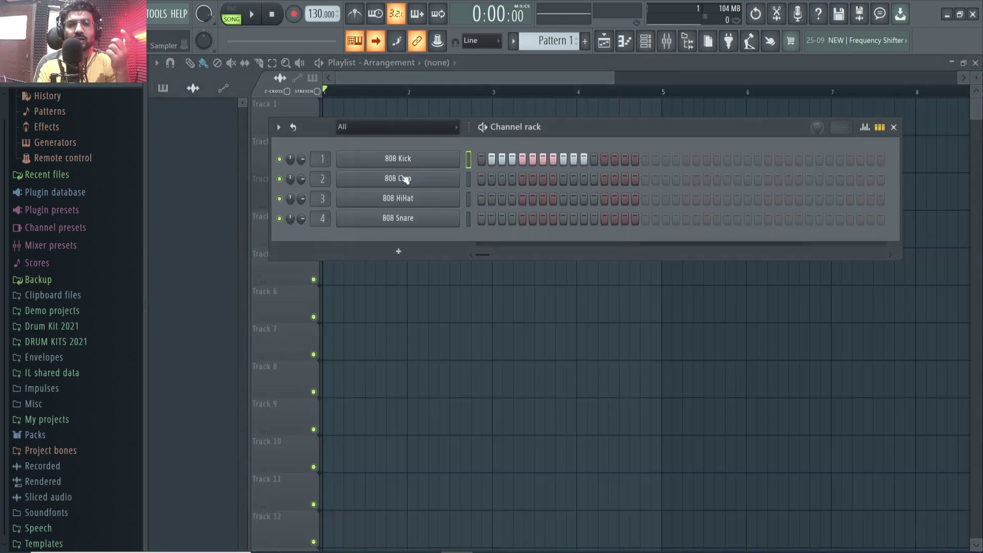
left_click(481, 200)
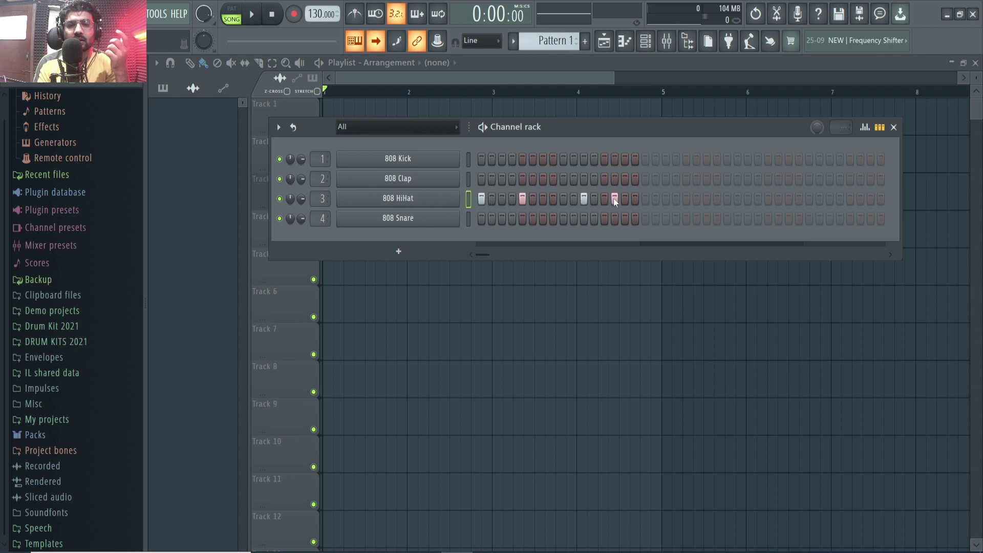
left_click(252, 14)
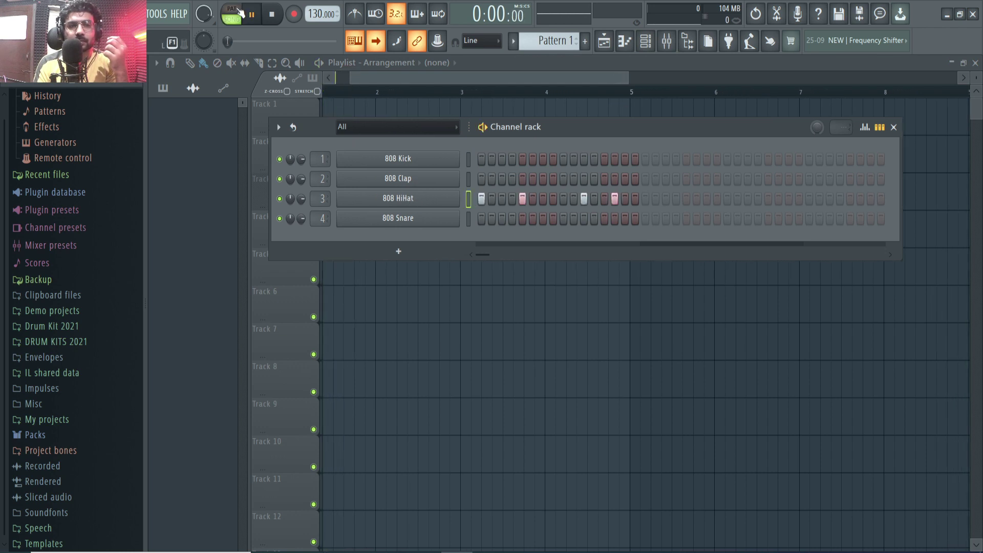
left_click(240, 11)
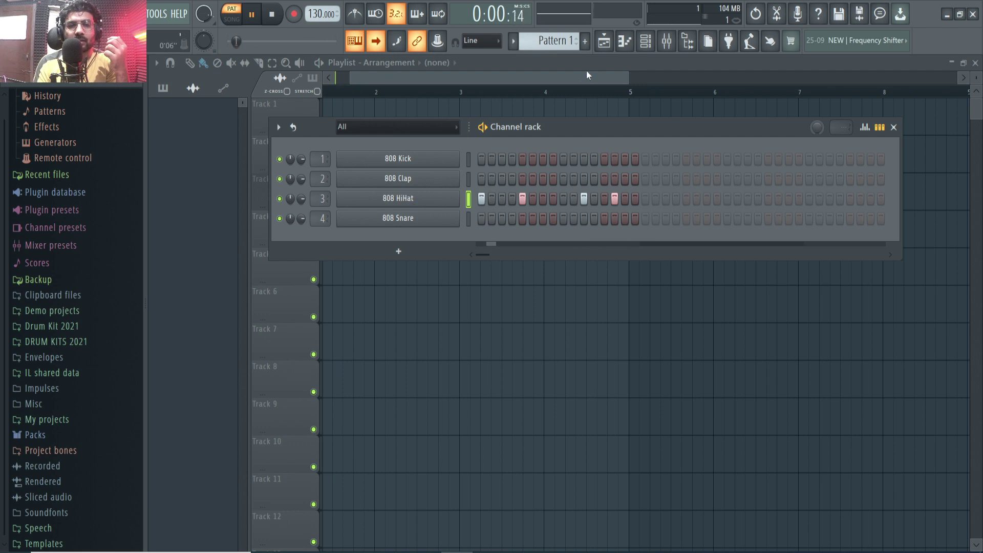
Try merged and separated stereo separation settings on mixer track Insert 3 while the pattern plays, and pause playback
left_click(667, 40)
left_click(288, 209)
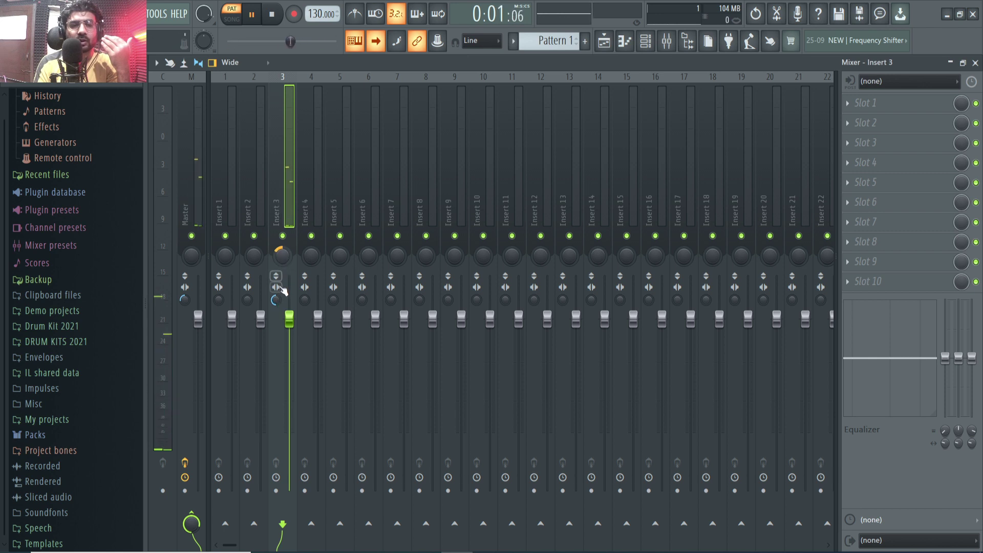
left_click_drag(277, 300, 276, 225)
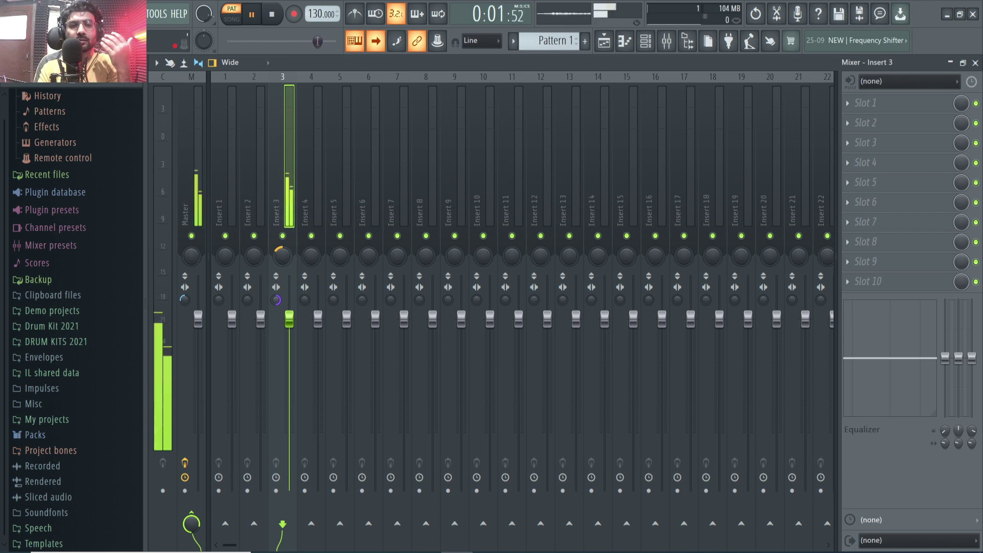
left_click_drag(277, 300, 277, 371)
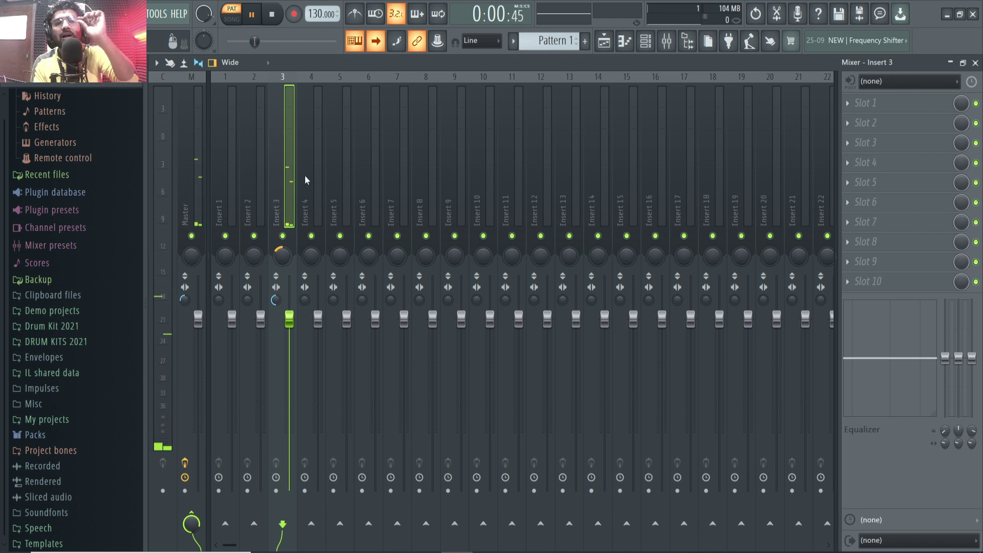
left_click(252, 15)
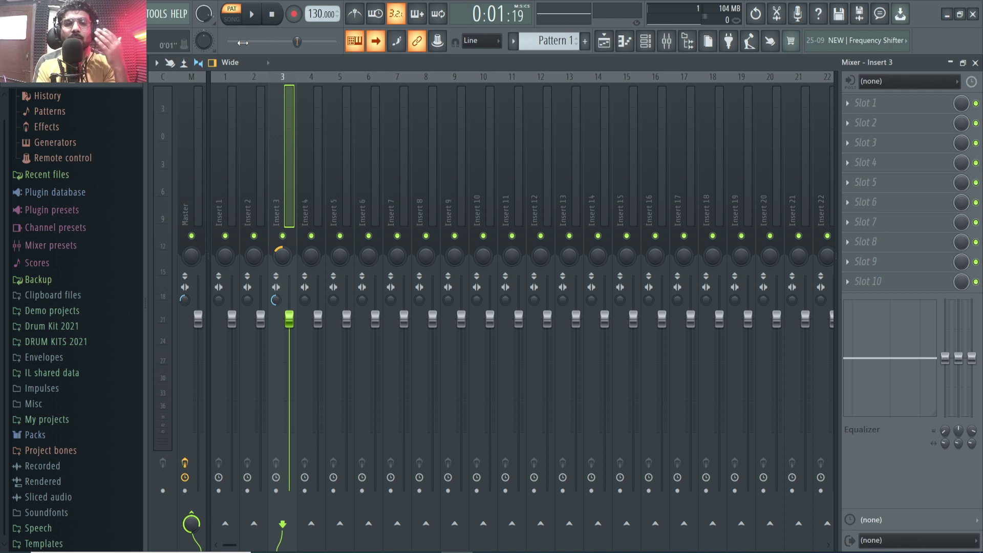
Reset the panning and stereo separation of mixer track Insert 3 to their defaults
right_click(280, 256)
left_click(297, 260)
right_click(275, 301)
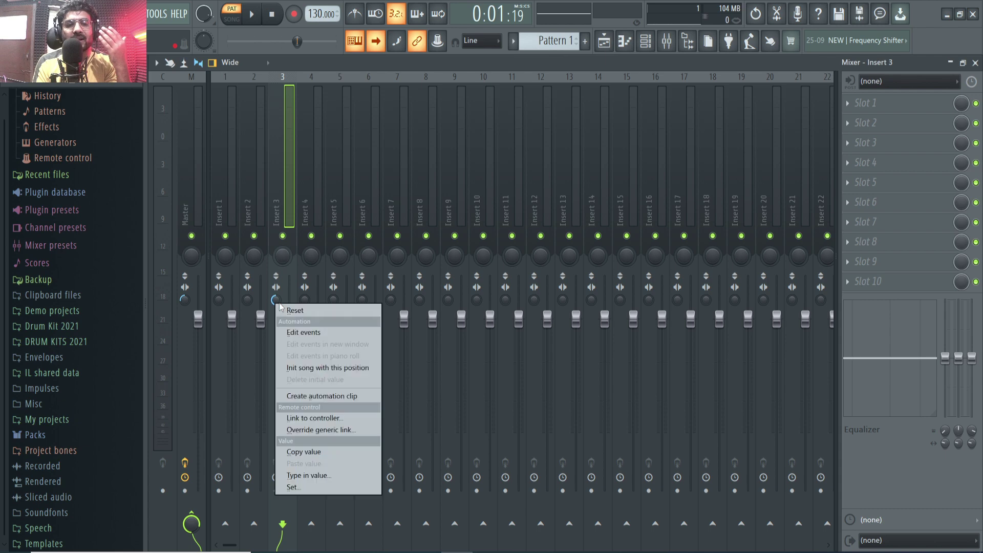
left_click(295, 310)
Load the Maximus effect into slot 4 of mixer track Insert 3 and reposition its window
left_click(906, 154)
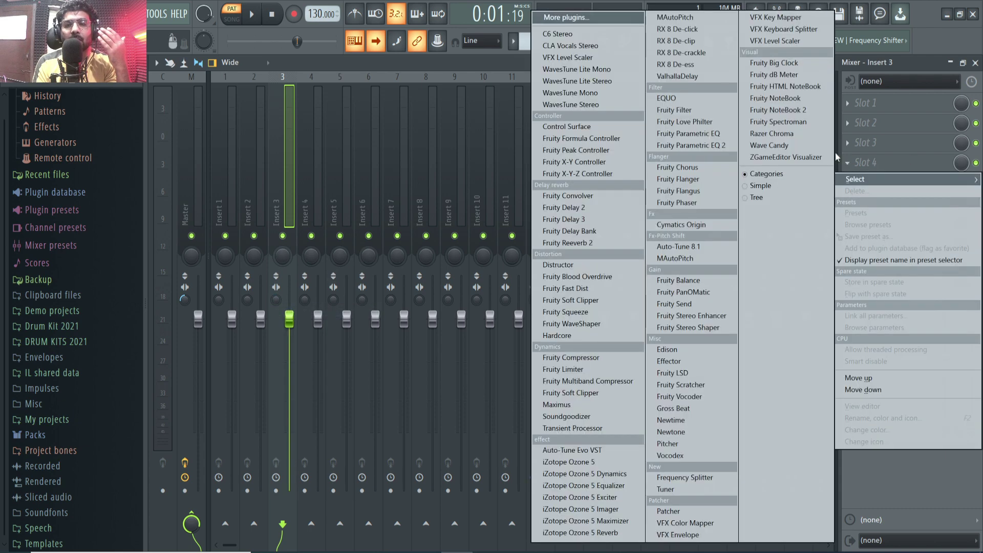
left_click(619, 404)
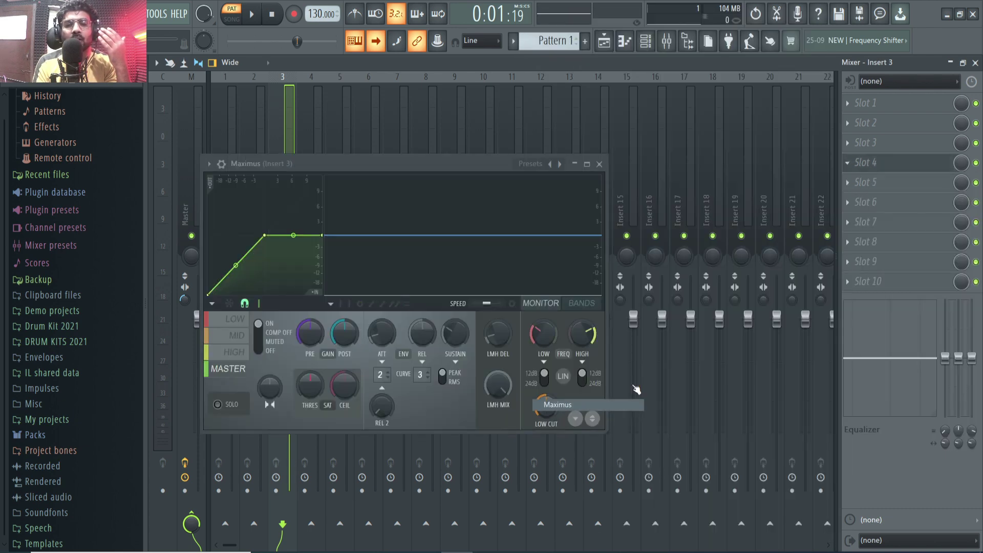
left_click_drag(316, 165, 418, 100)
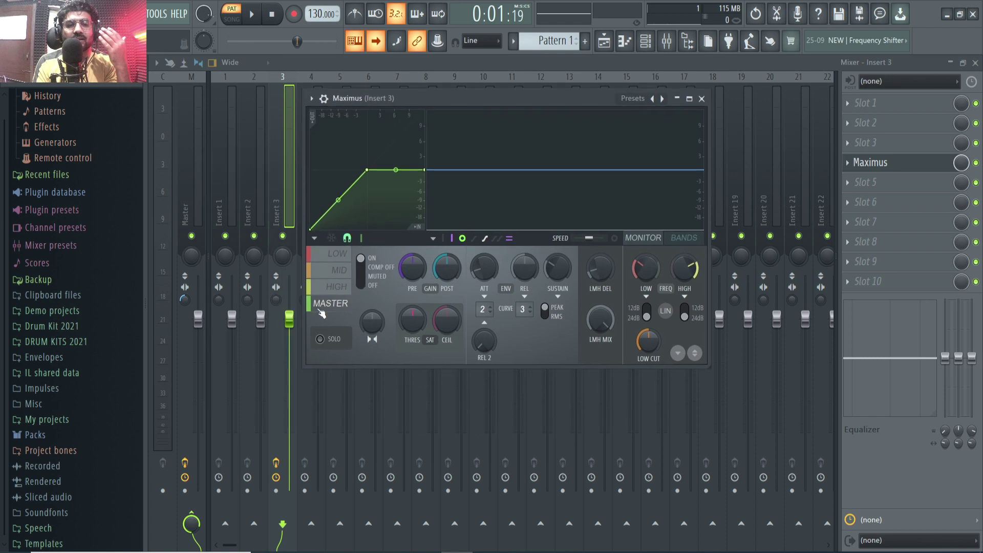
Enable Solo in Maximus and select the Master band with the pattern playing
left_click(321, 340)
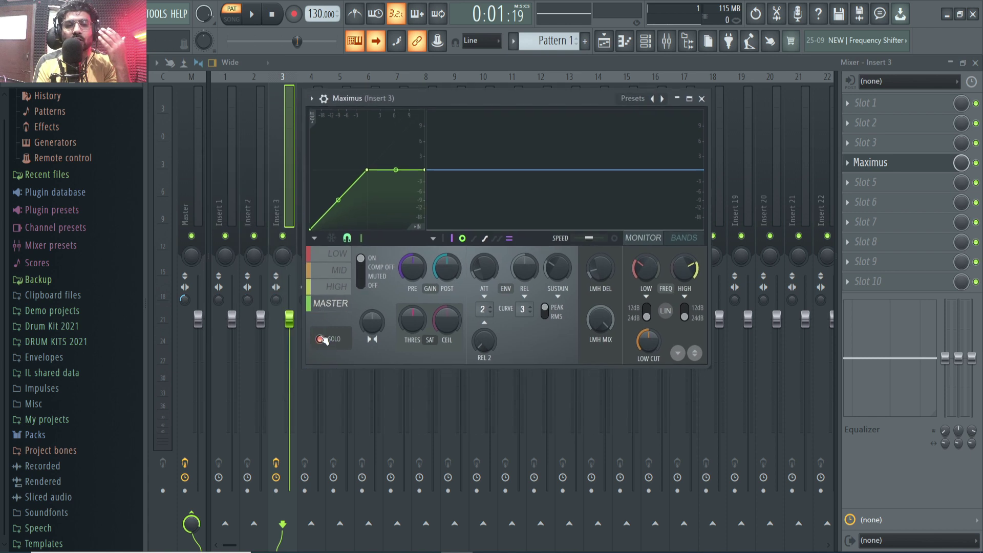
left_click(338, 256)
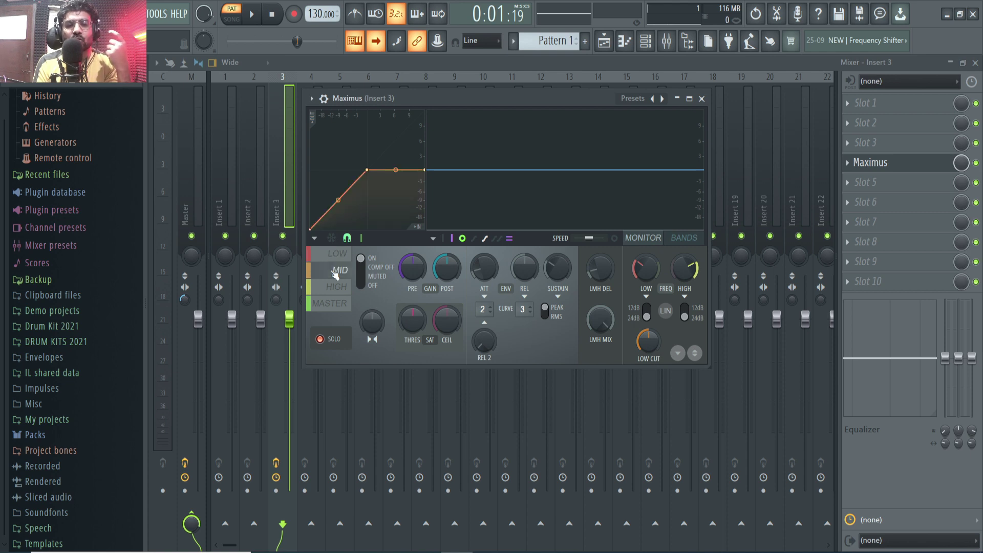
left_click(252, 14)
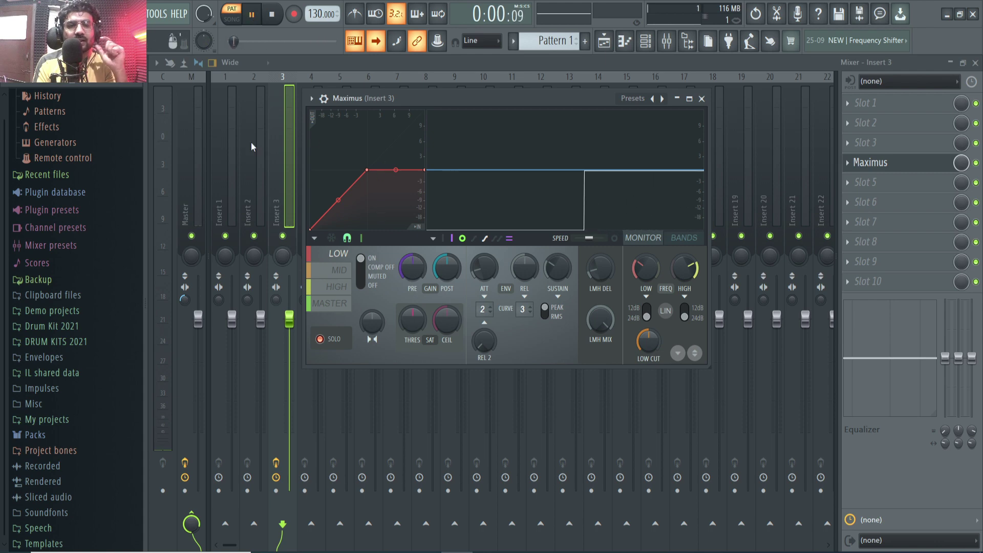
left_click_drag(426, 100, 520, 399)
left_click_drag(520, 364, 553, 148)
left_click(455, 358)
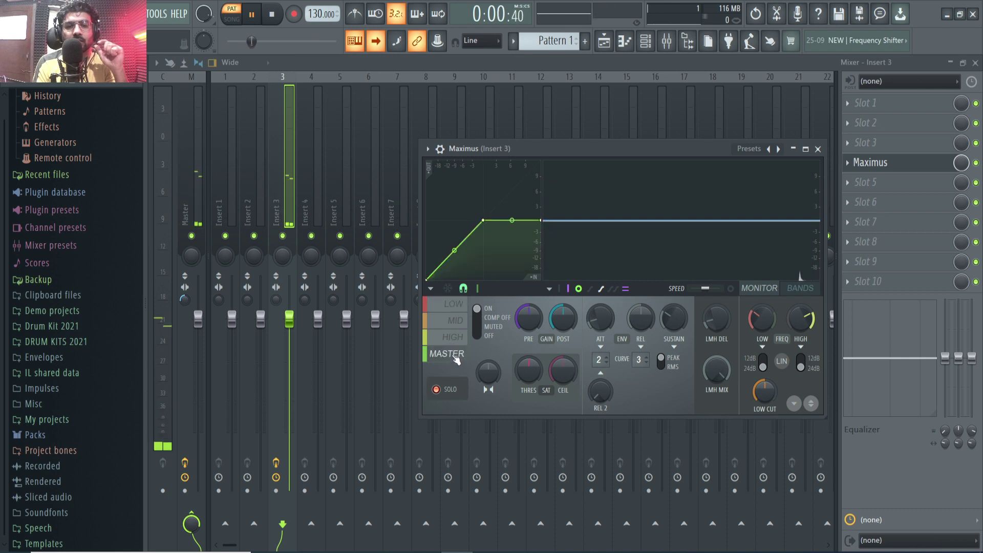
Compare merged and separated stereo separation settings on the Maximus Master band during playback, and pause the pattern
left_click_drag(487, 378, 488, 368)
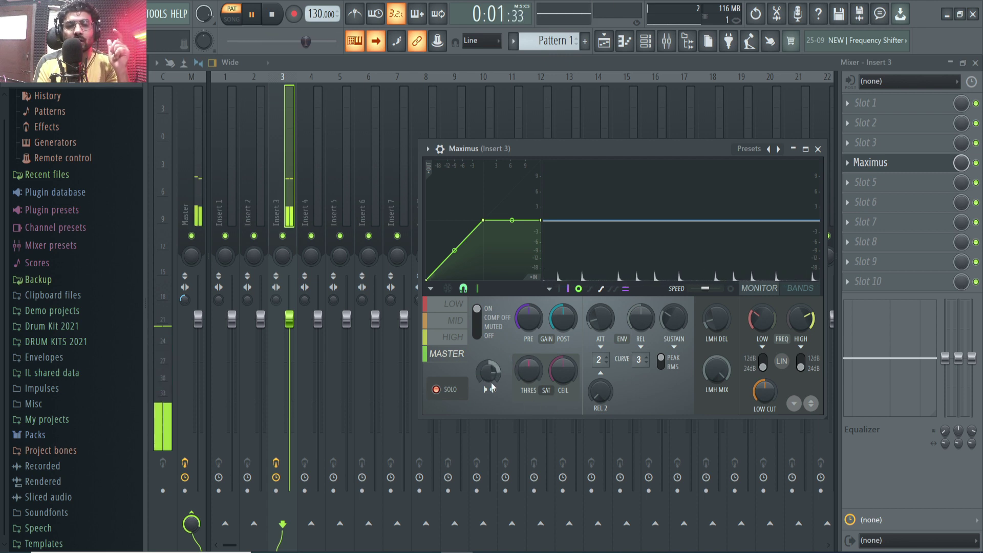
left_click_drag(489, 378, 489, 422)
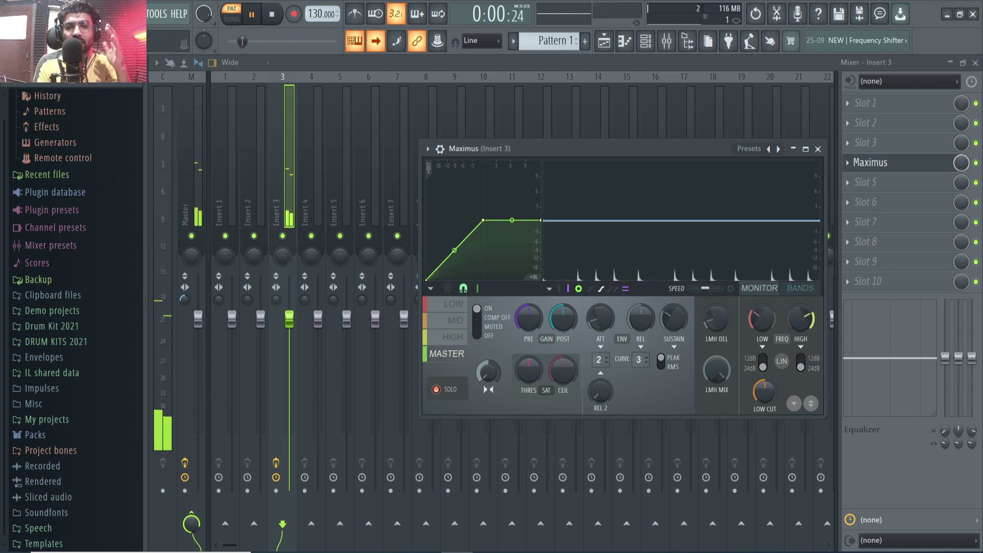
key("space")
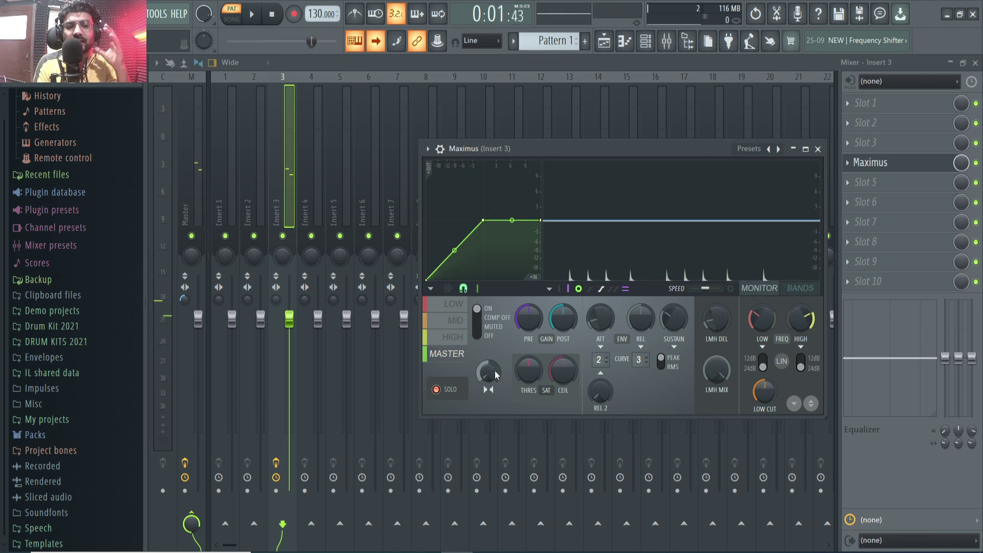
left_click_drag(489, 372, 489, 365)
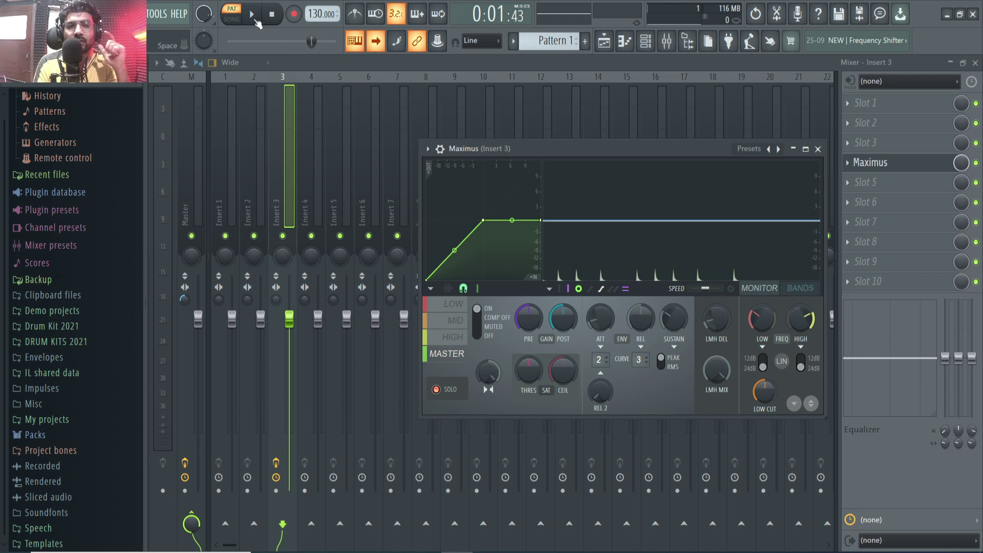
key("space")
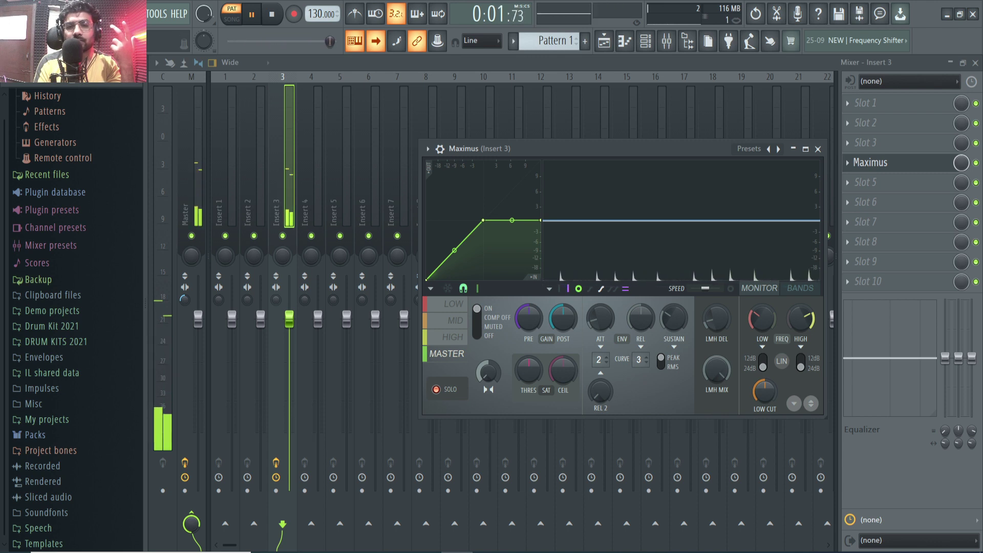
left_click(251, 15)
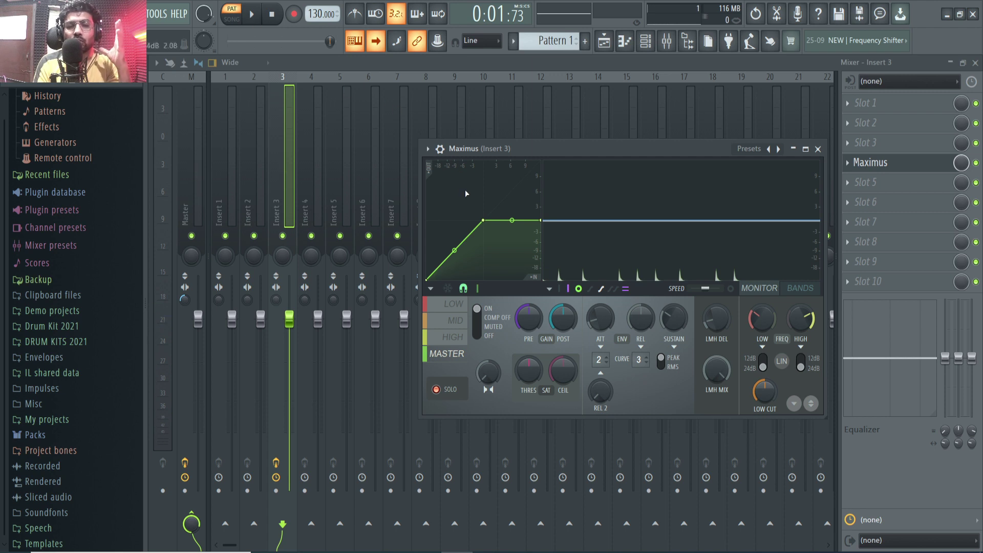
Switch Maximus to the Low band
left_click(453, 306)
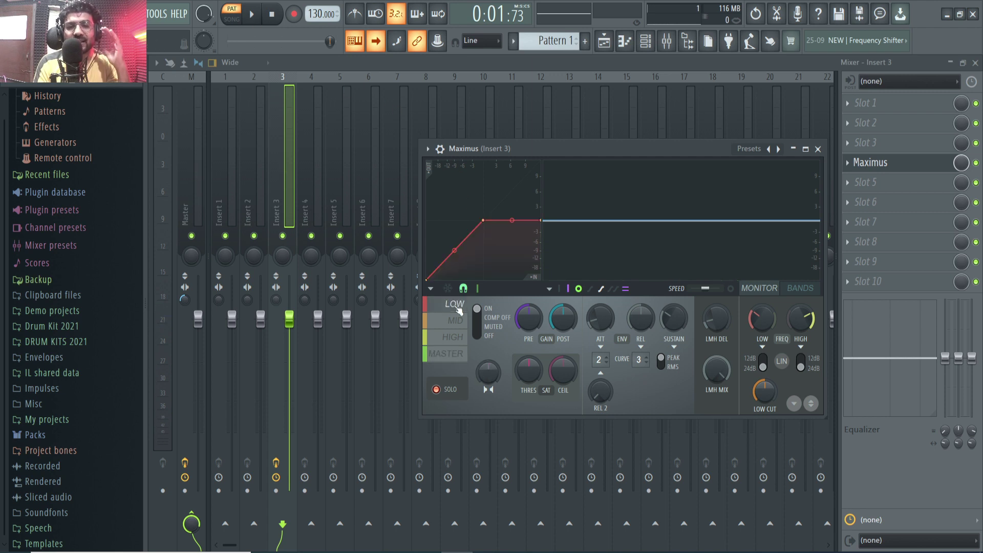